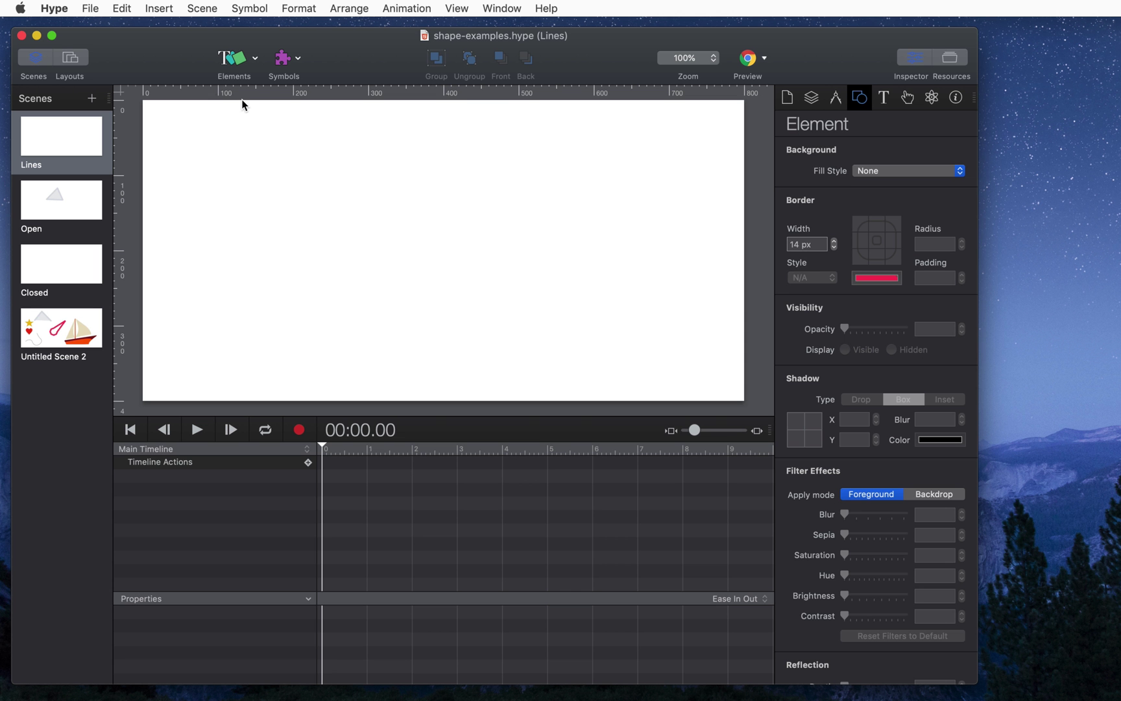
Draw a straight vector line across the Lines scene.
click(233, 59)
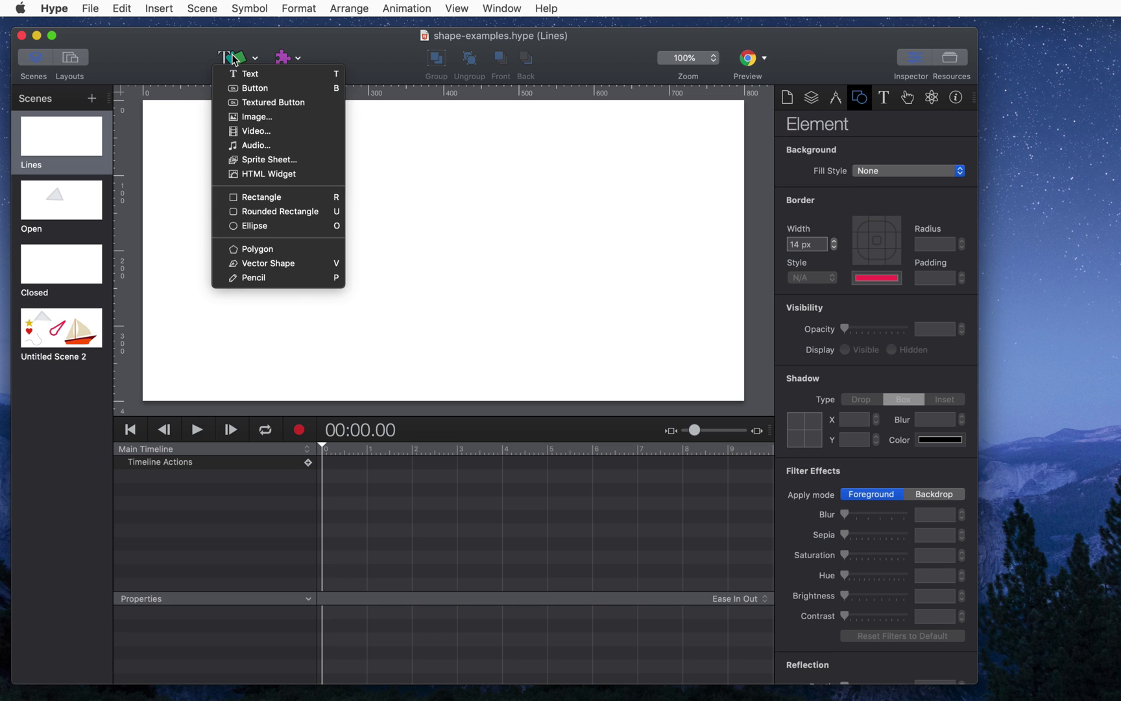
click(286, 263)
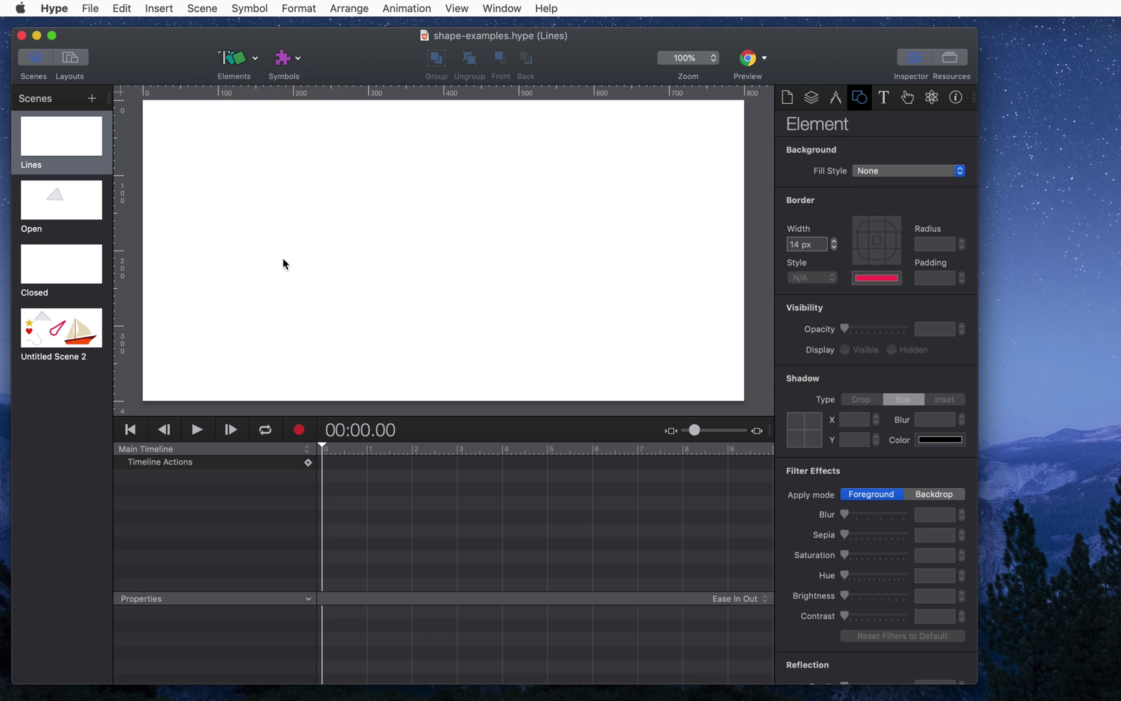
click(224, 208)
double_click(586, 214)
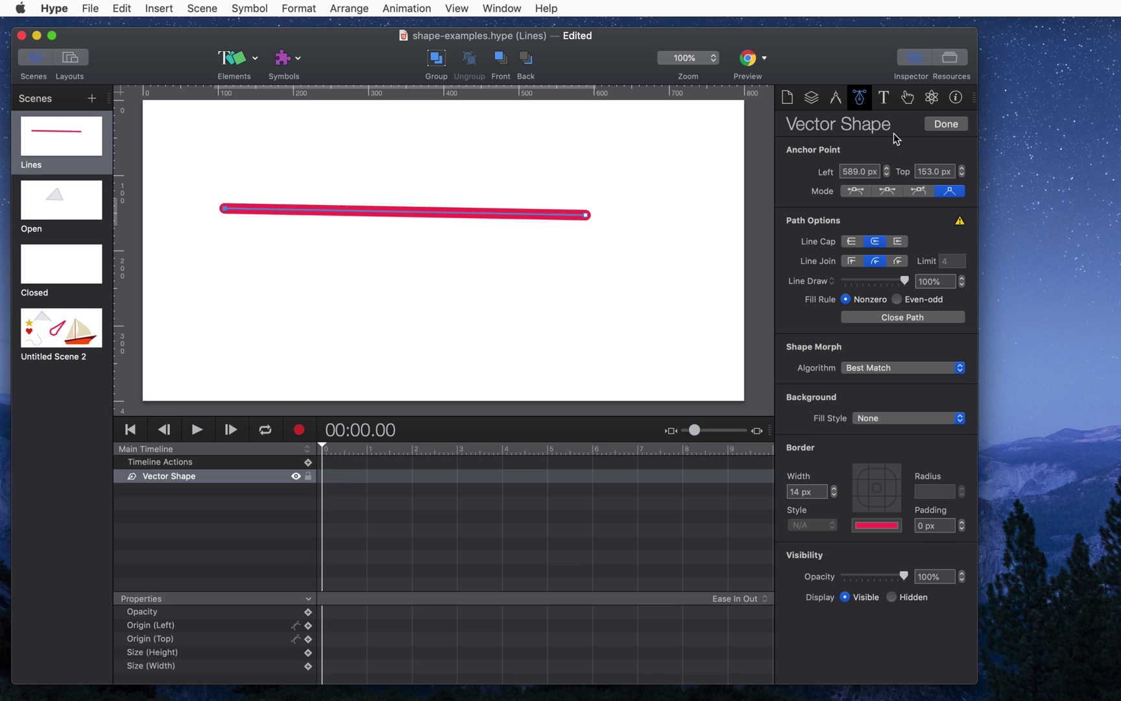
click(949, 124)
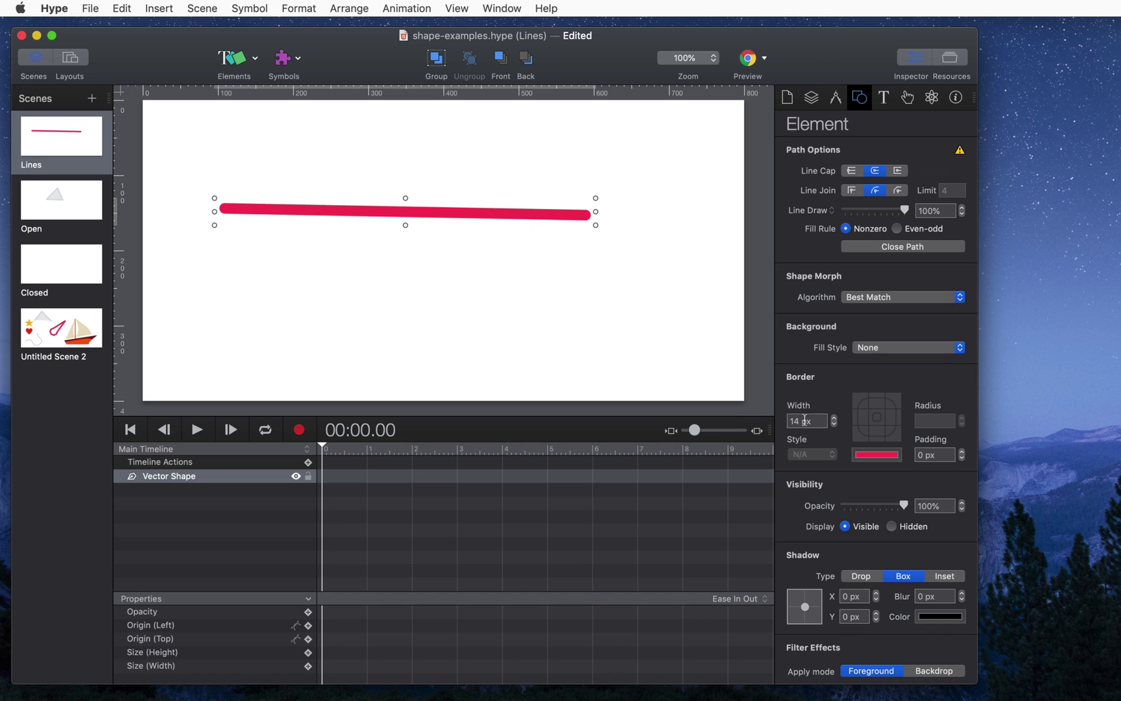
Give the line a purple border and a solid red colour fill.
click(875, 452)
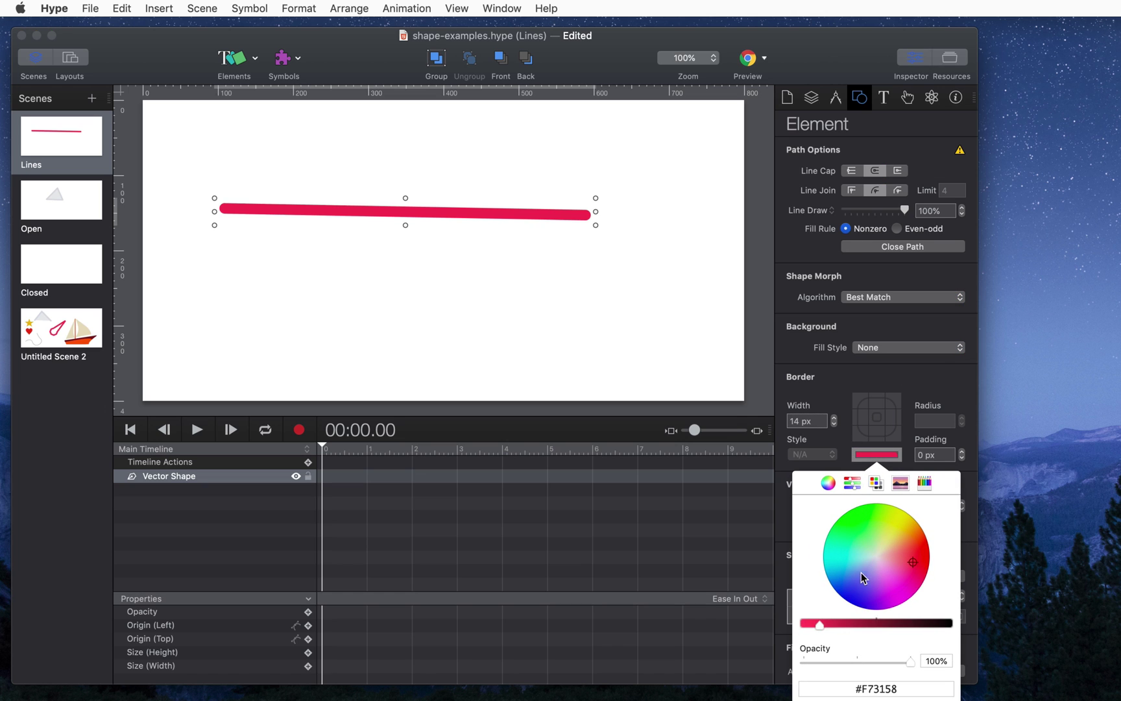
click(862, 574)
click(845, 389)
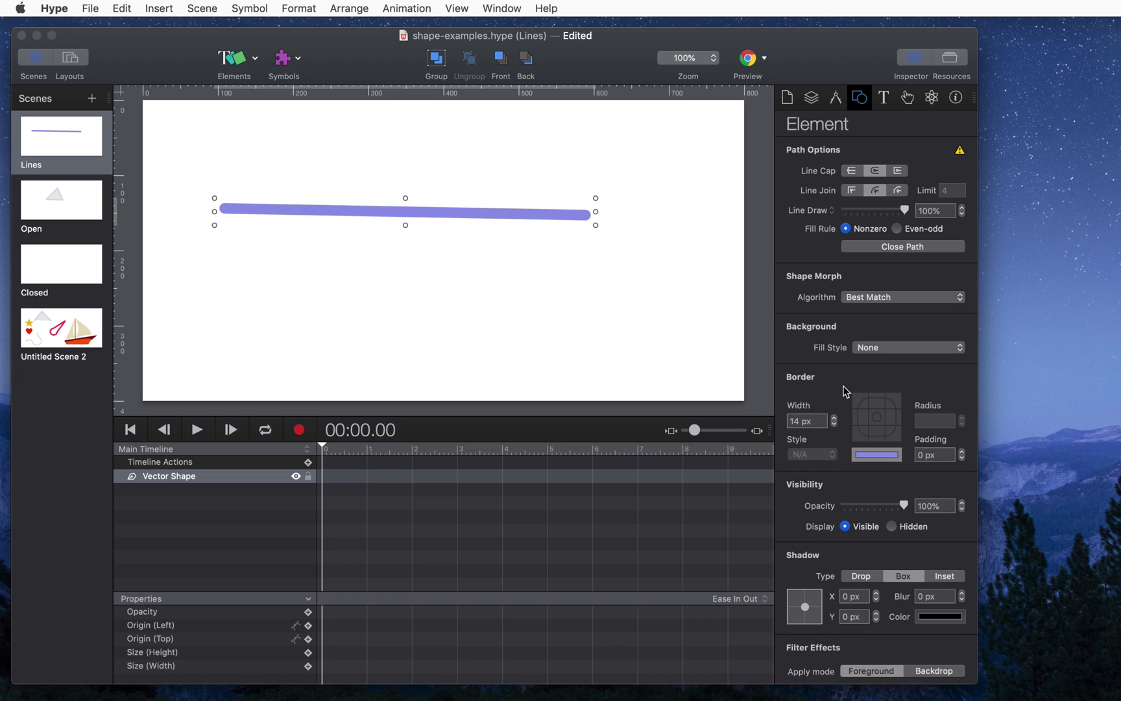
click(876, 354)
click(885, 358)
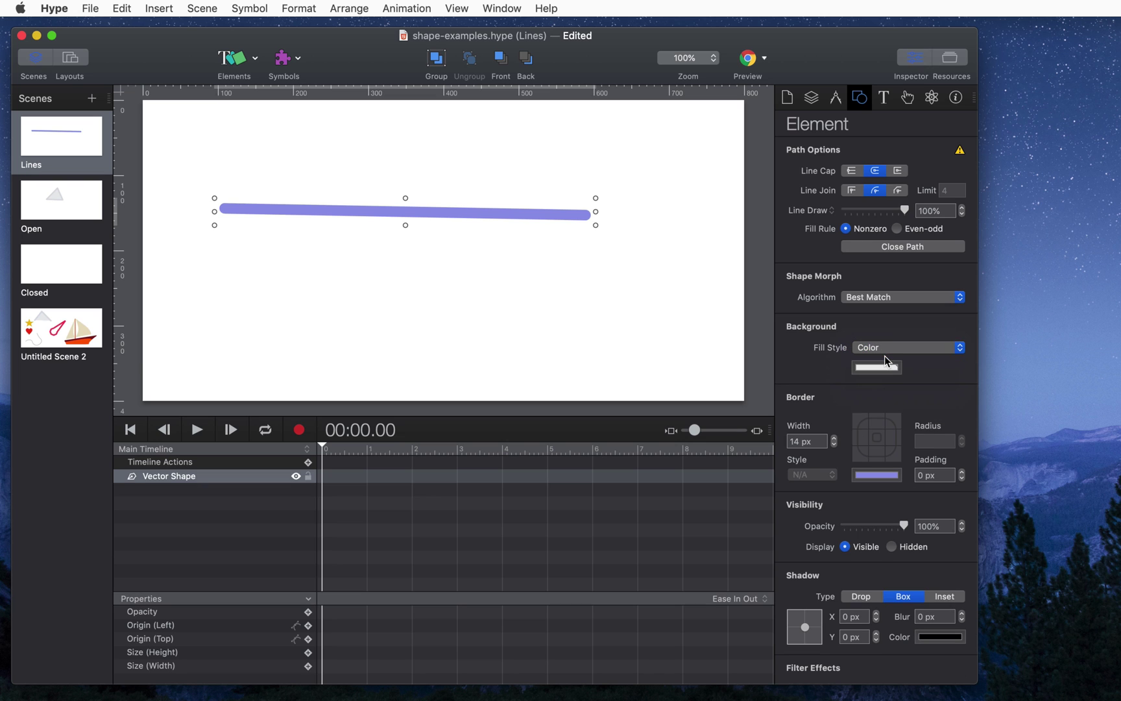
click(880, 368)
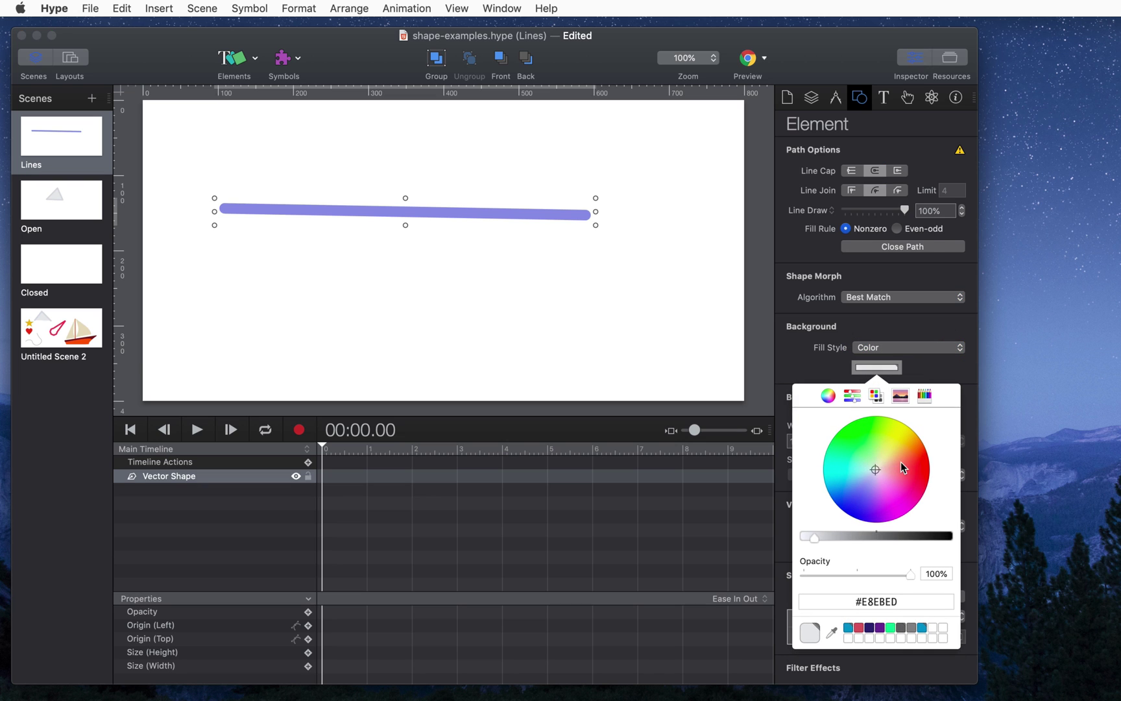
drag(900, 462, 915, 463)
click(793, 348)
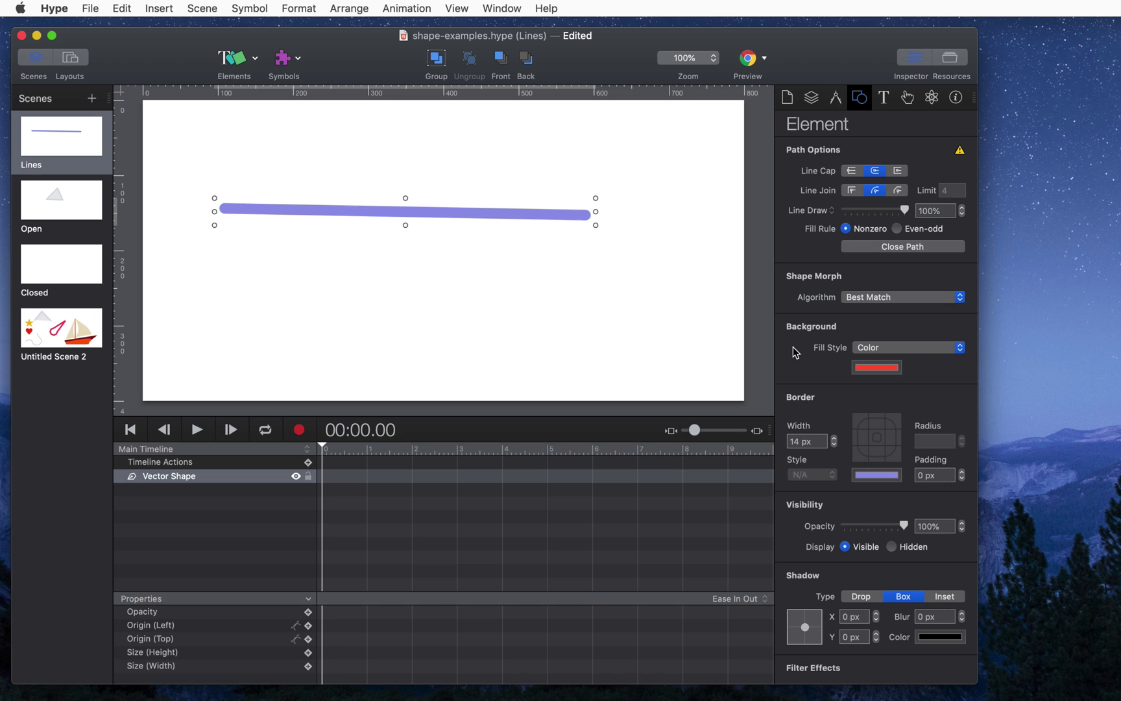
Pull the line's midpoint downward into a deep U-shaped curve showing the red fill.
double_click(414, 210)
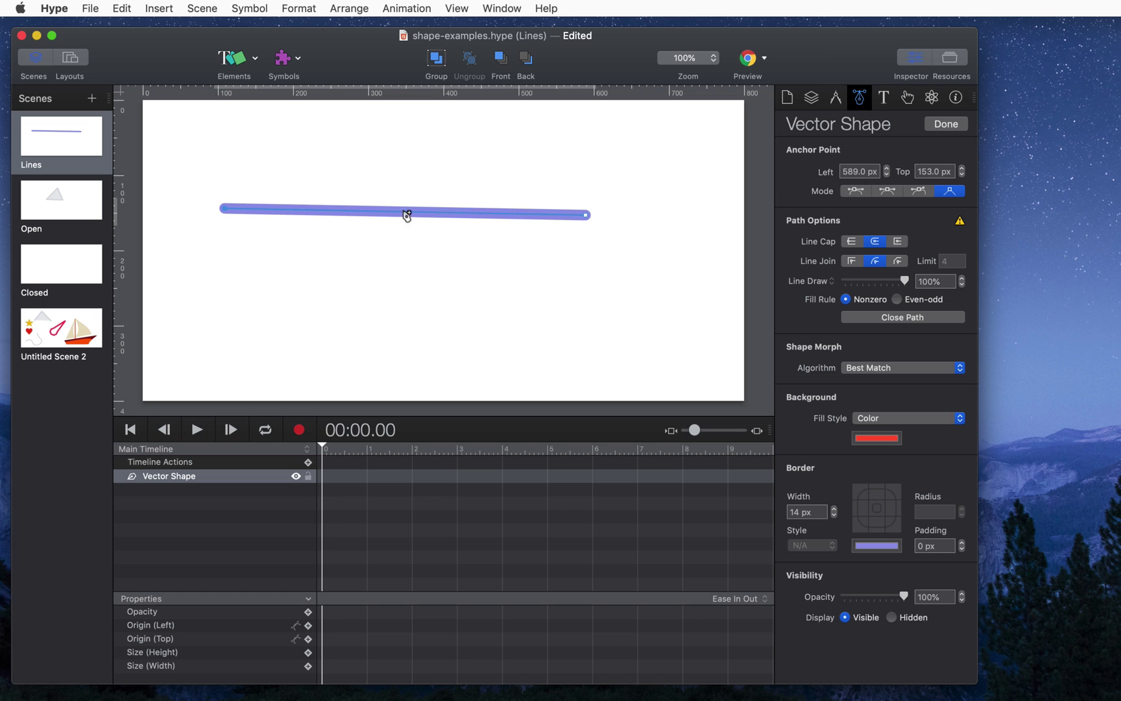
drag(407, 215, 407, 330)
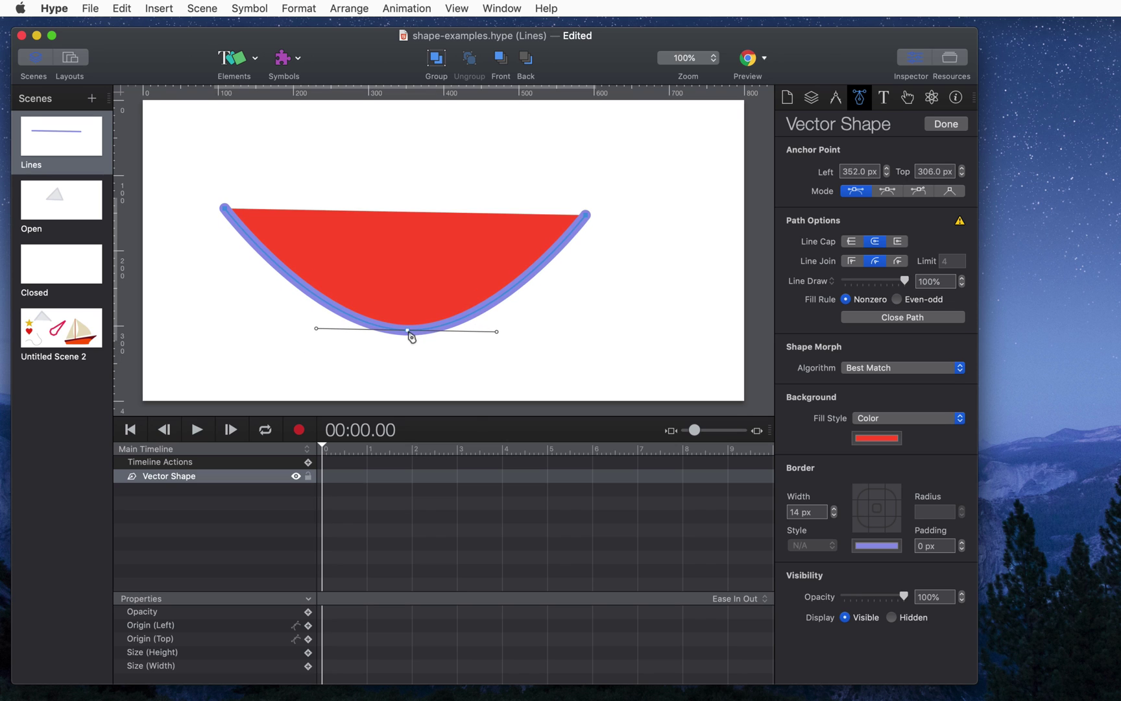
click(224, 208)
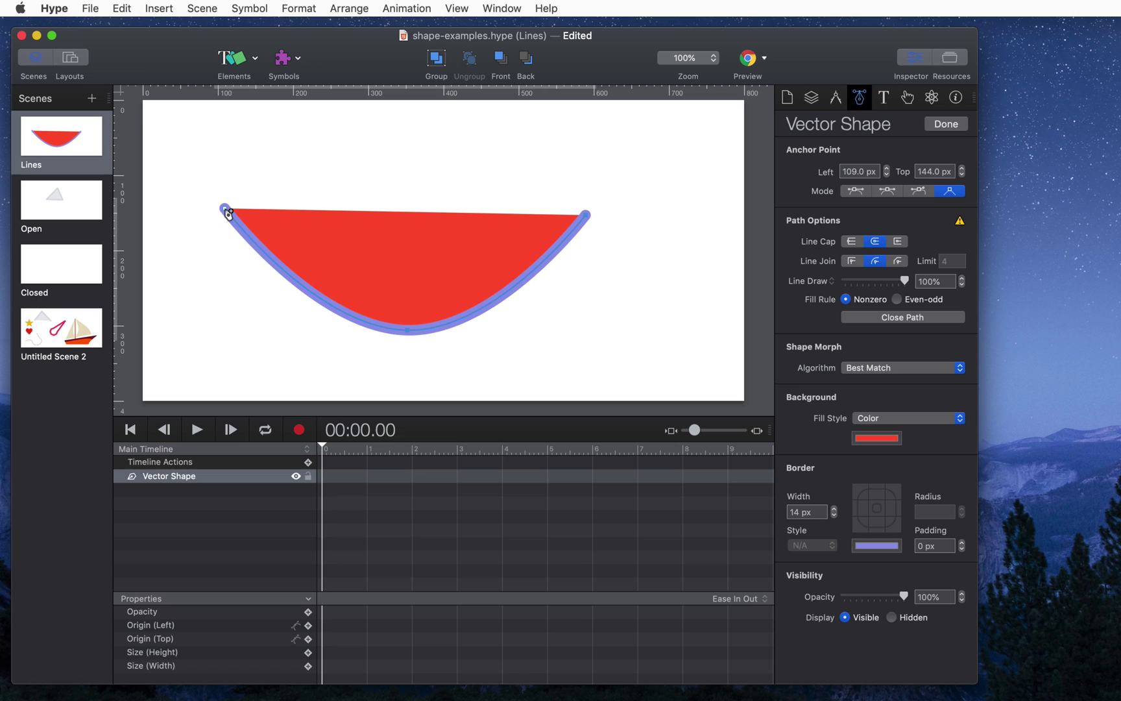
click(587, 217)
mouse_move(589, 220)
mouse_down()
mouse_move(713, 193)
mouse_move(587, 215)
mouse_move(520, 171)
mouse_move(237, 198)
mouse_move(225, 210)
mouse_move(453, 168)
mouse_move(588, 216)
mouse_up()
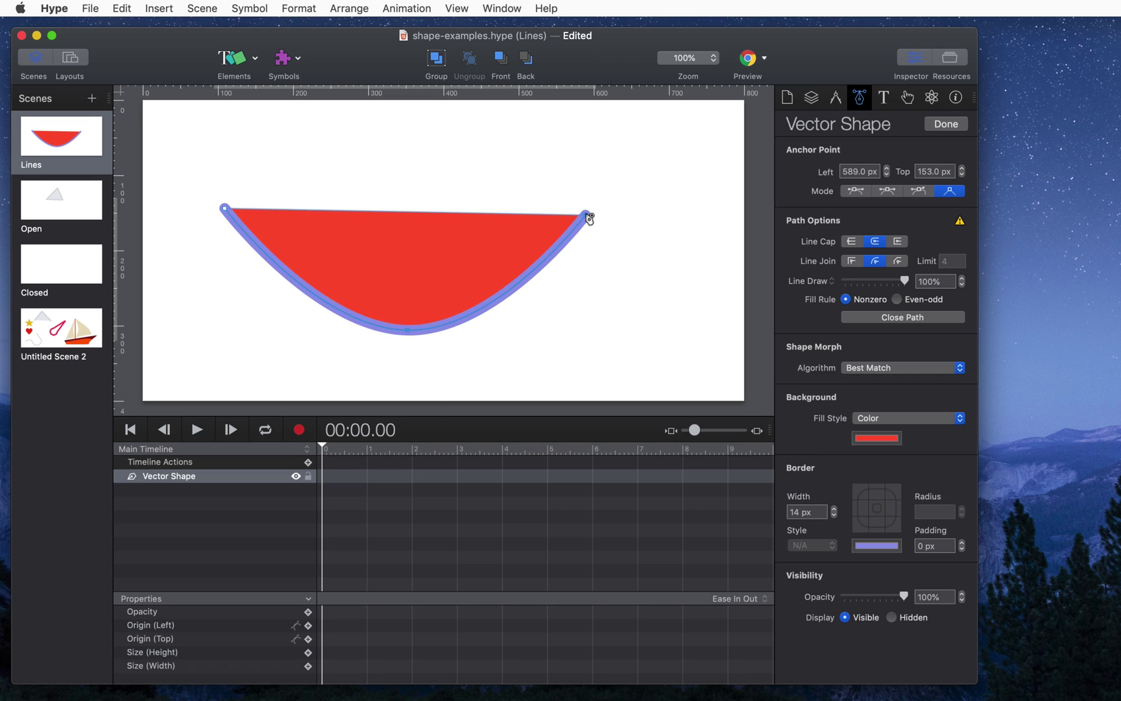
Close the curved path so the purple border also runs along its top edge.
click(589, 215)
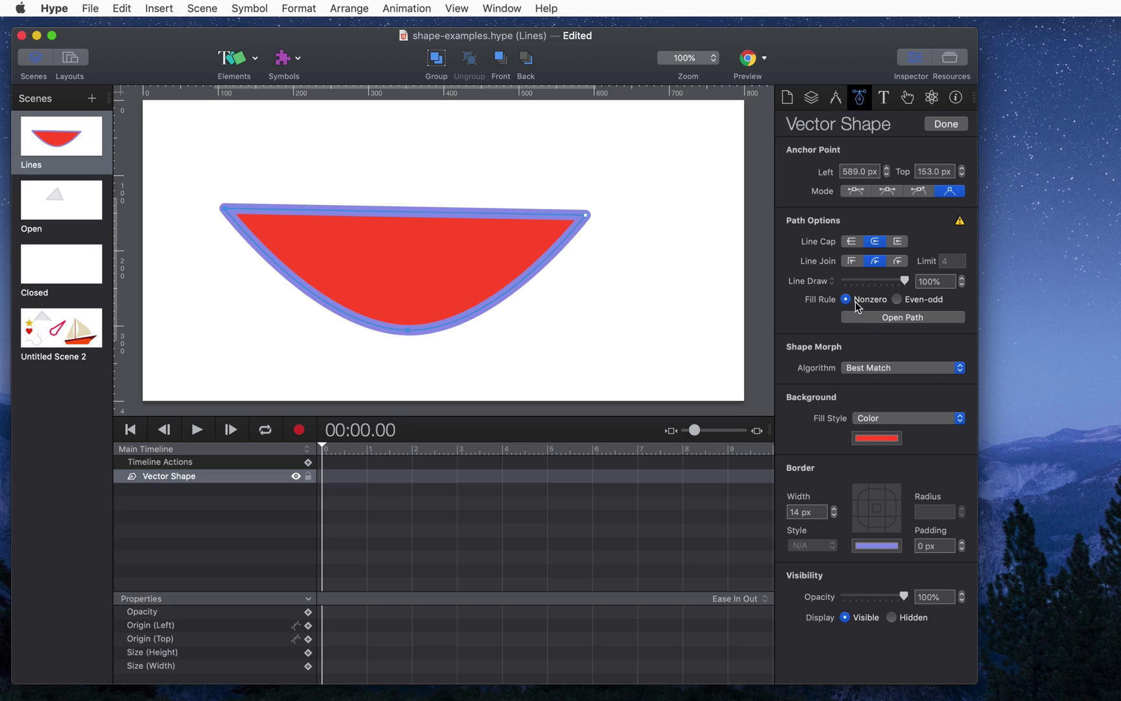
key(super+z)
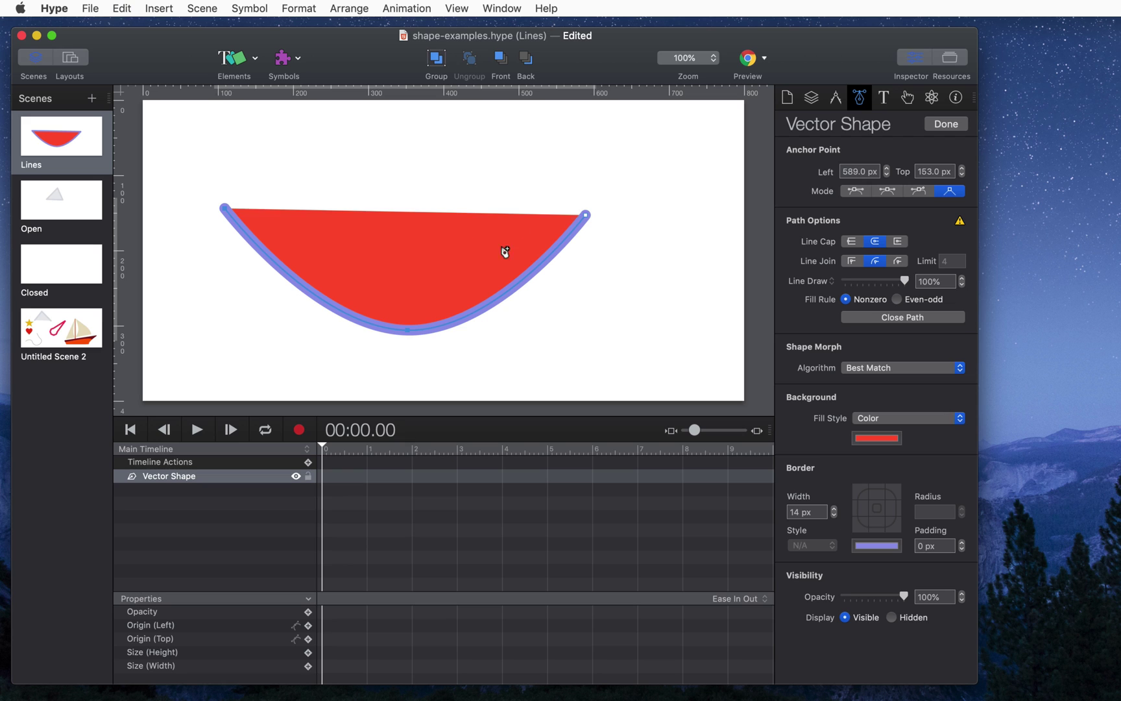
click(917, 317)
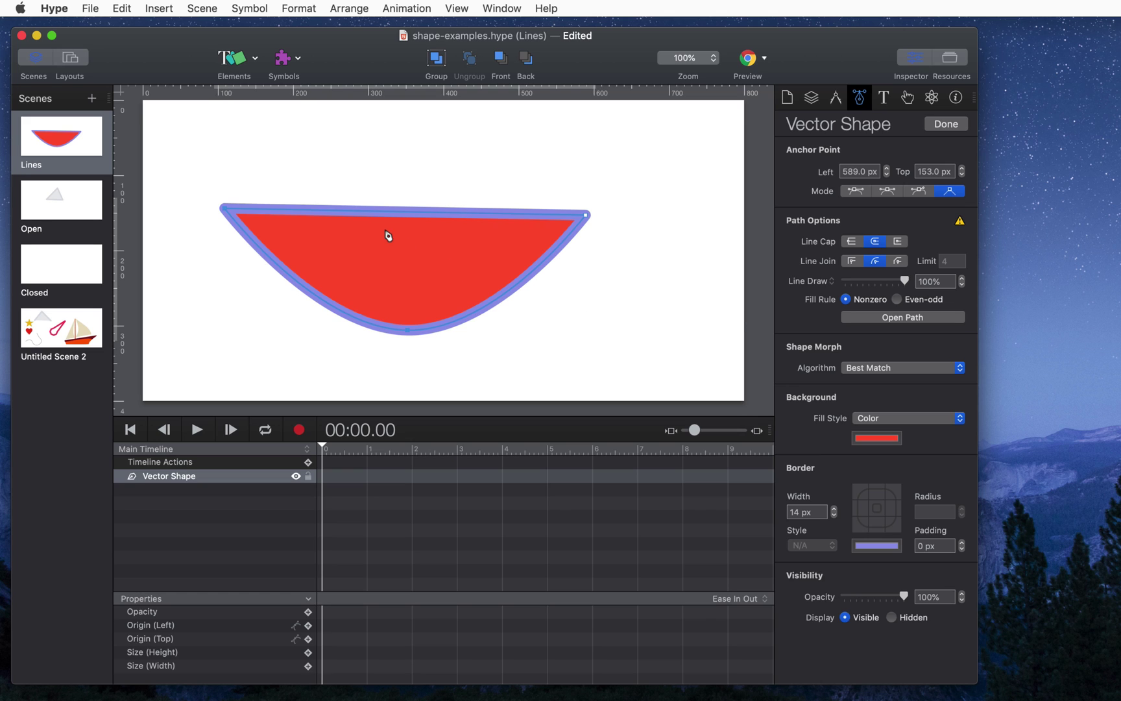
Draw a long looping freehand pencil stroke winding around the red bowl shape.
click(316, 177)
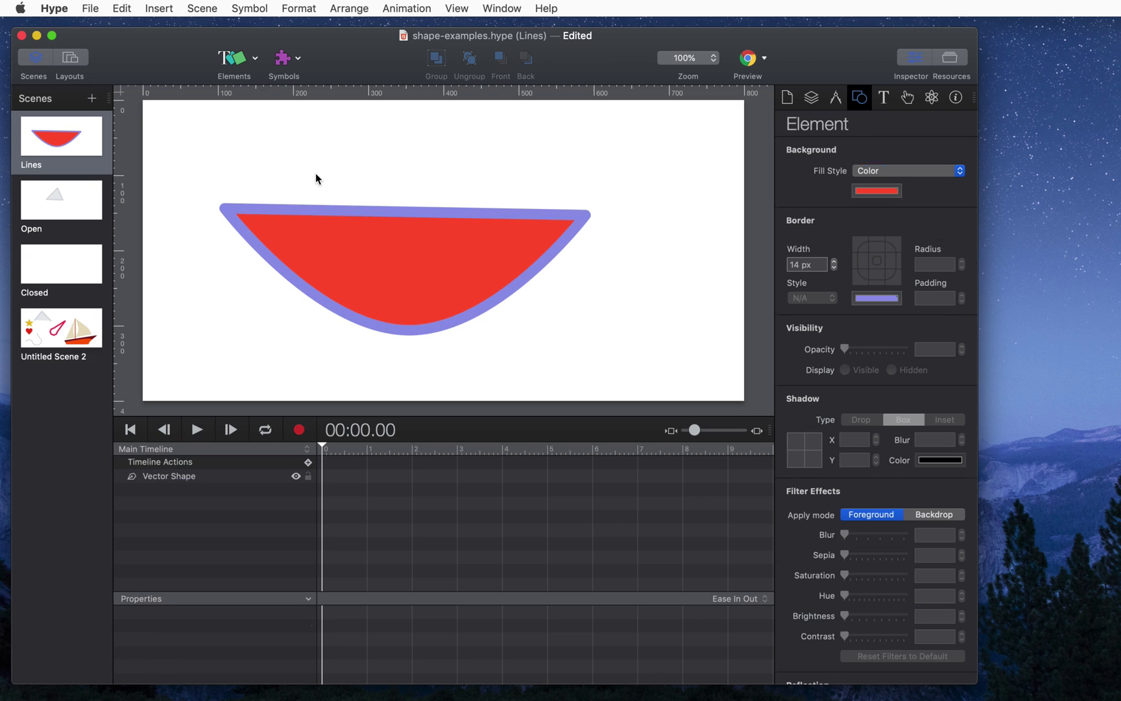
click(238, 65)
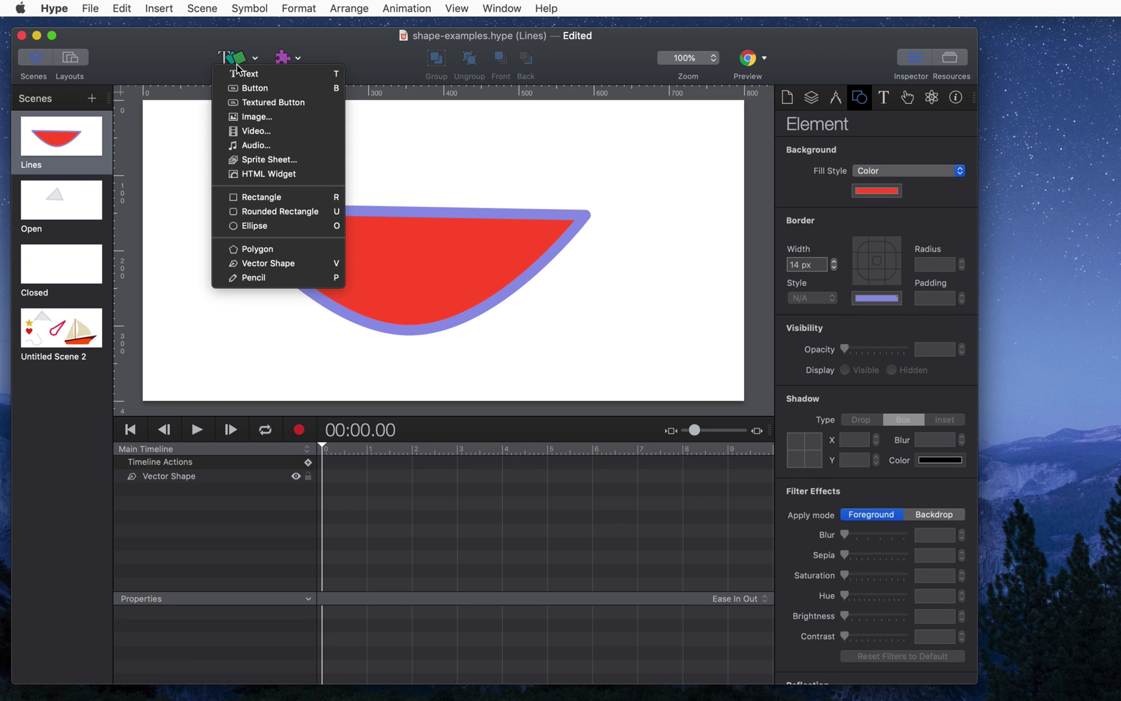
click(282, 277)
mouse_move(205, 333)
mouse_down()
mouse_move(235, 298)
mouse_move(372, 359)
mouse_move(471, 363)
mouse_move(562, 311)
mouse_move(602, 228)
mouse_move(652, 166)
mouse_move(696, 204)
mouse_move(663, 222)
mouse_move(579, 161)
mouse_move(448, 168)
mouse_move(365, 157)
mouse_up()
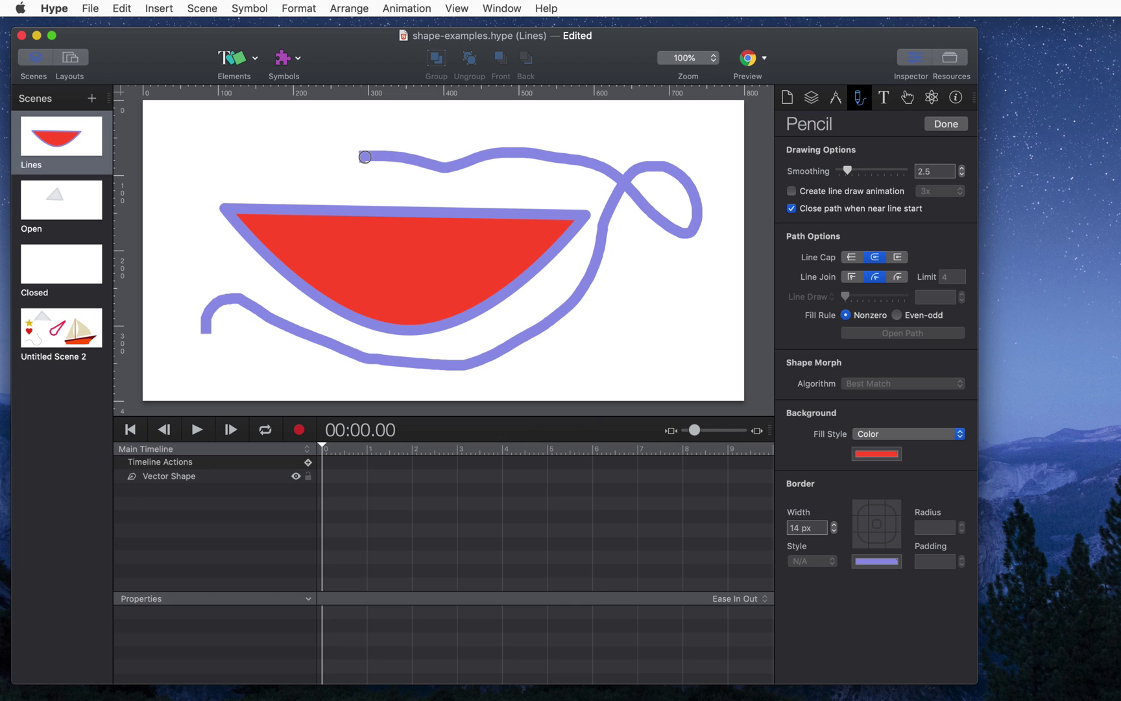
drag(365, 157, 367, 159)
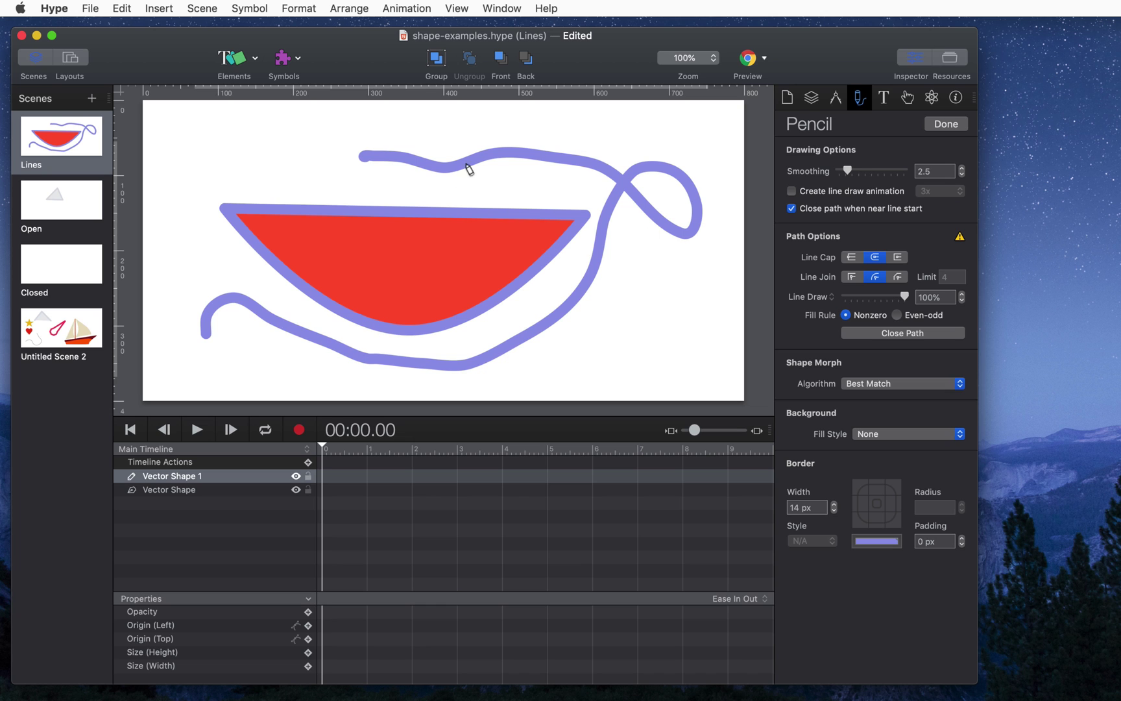
Raise a top anchor of the wavy line to reshape its upper curve.
key(Escape)
key(Escape)
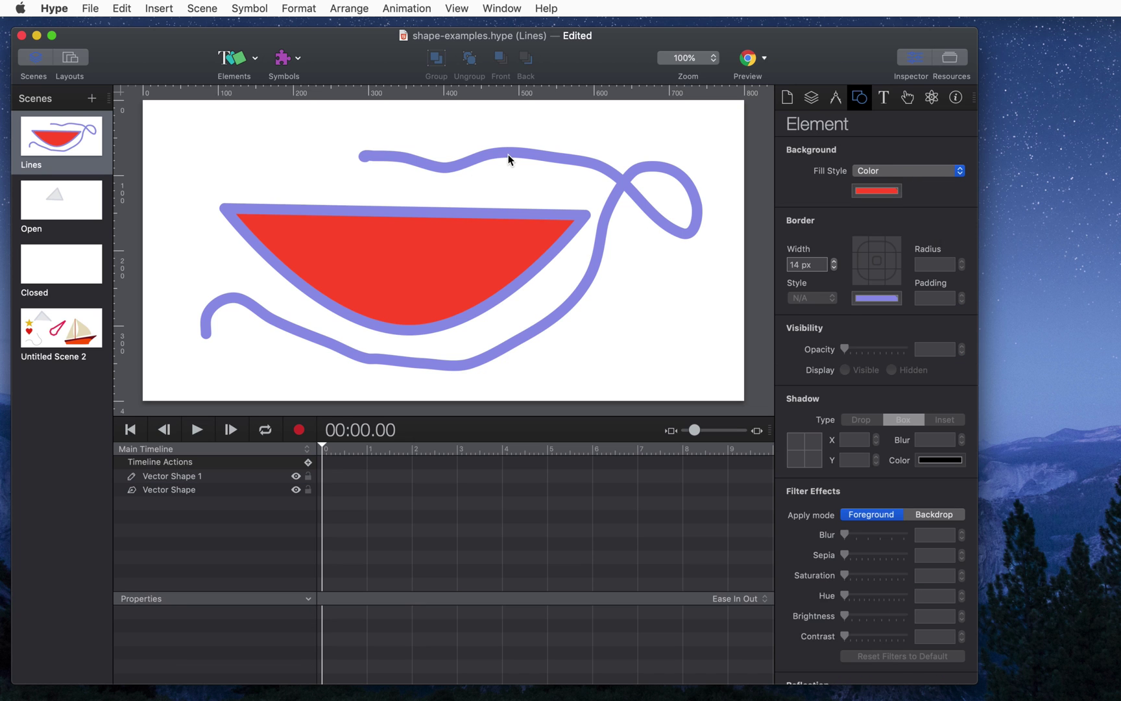
double_click(511, 158)
mouse_move(554, 156)
mouse_down()
mouse_move(556, 179)
mouse_move(547, 134)
mouse_move(555, 138)
mouse_up()
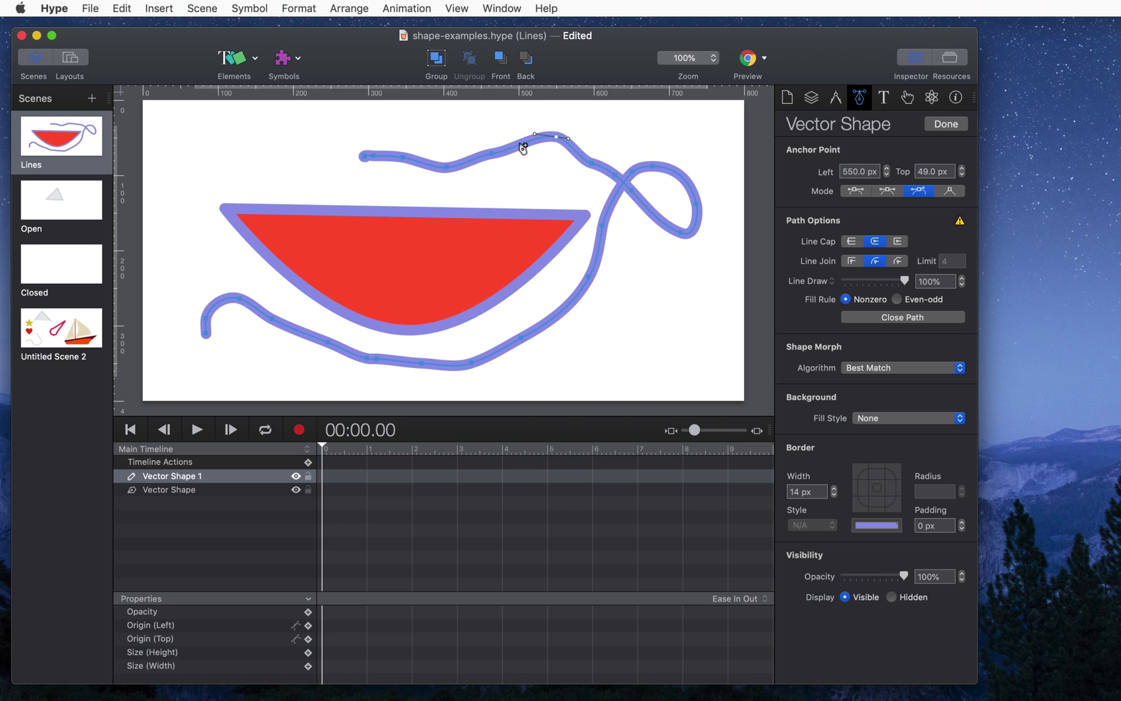
click(491, 154)
click(198, 211)
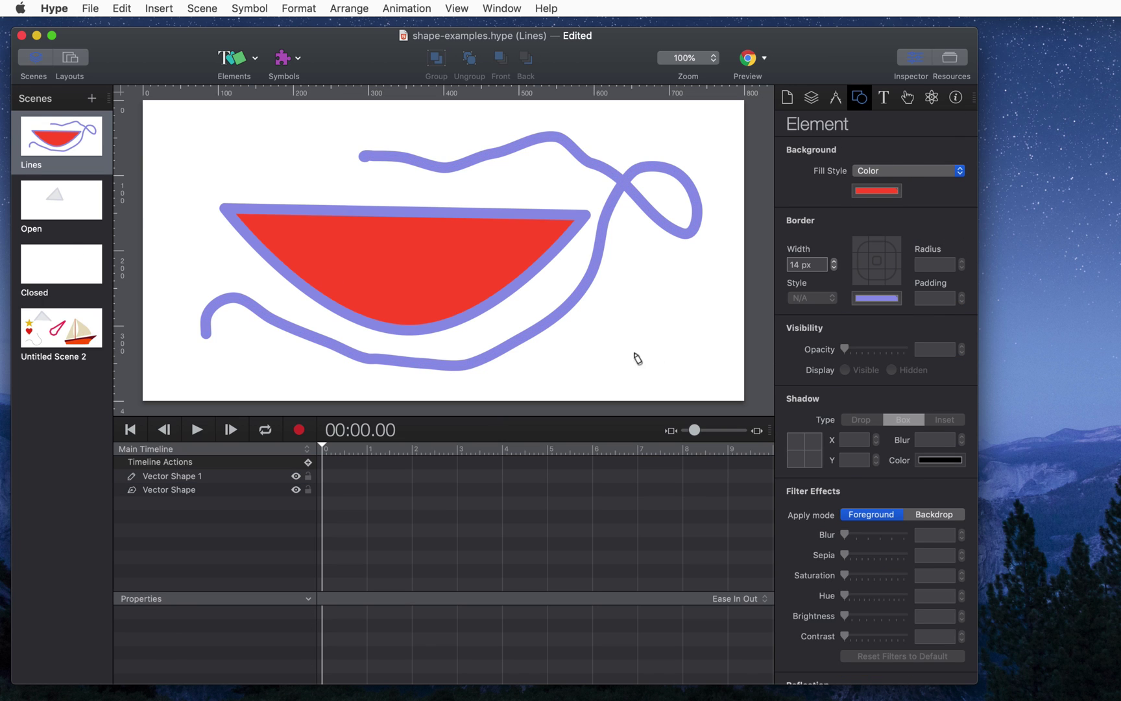
Pencil a horizontal and a vertical stroke crossing near the lower right of the stage.
drag(549, 370, 693, 370)
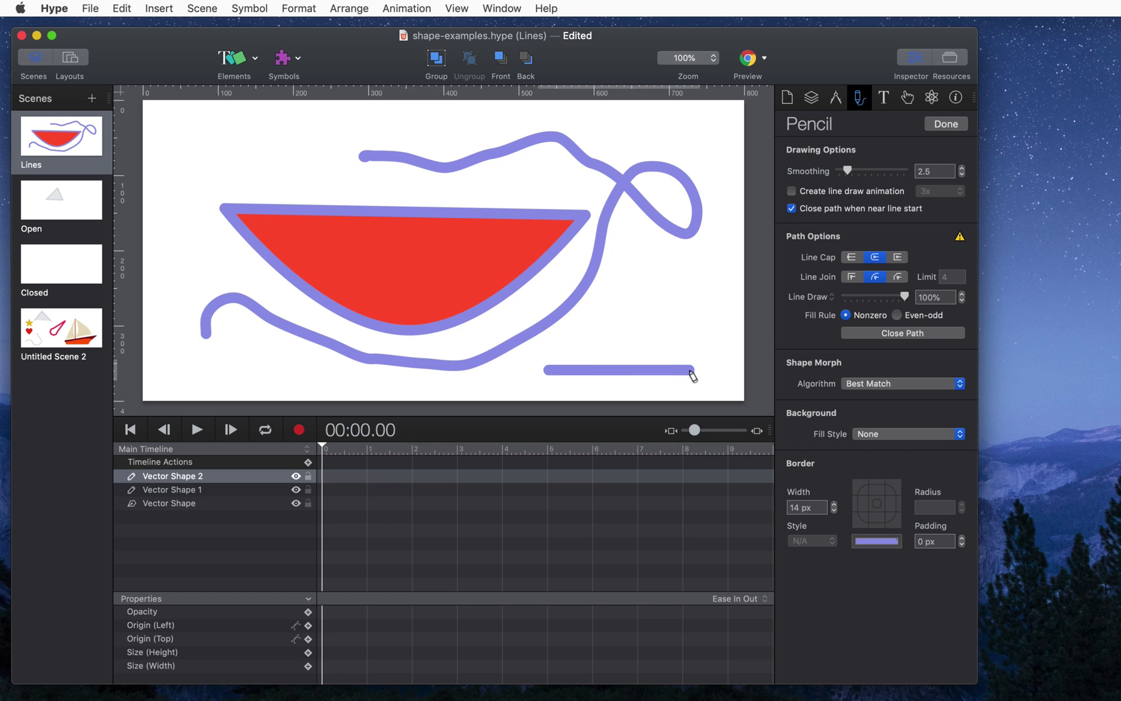
drag(641, 263, 640, 396)
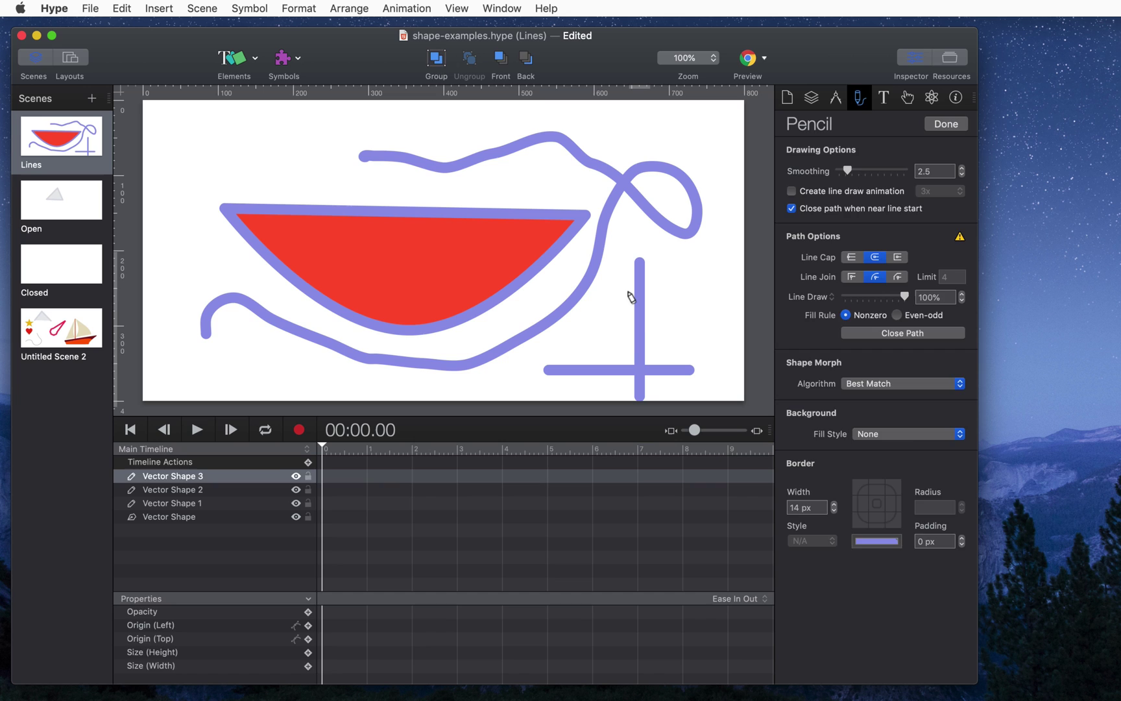
key(Escape)
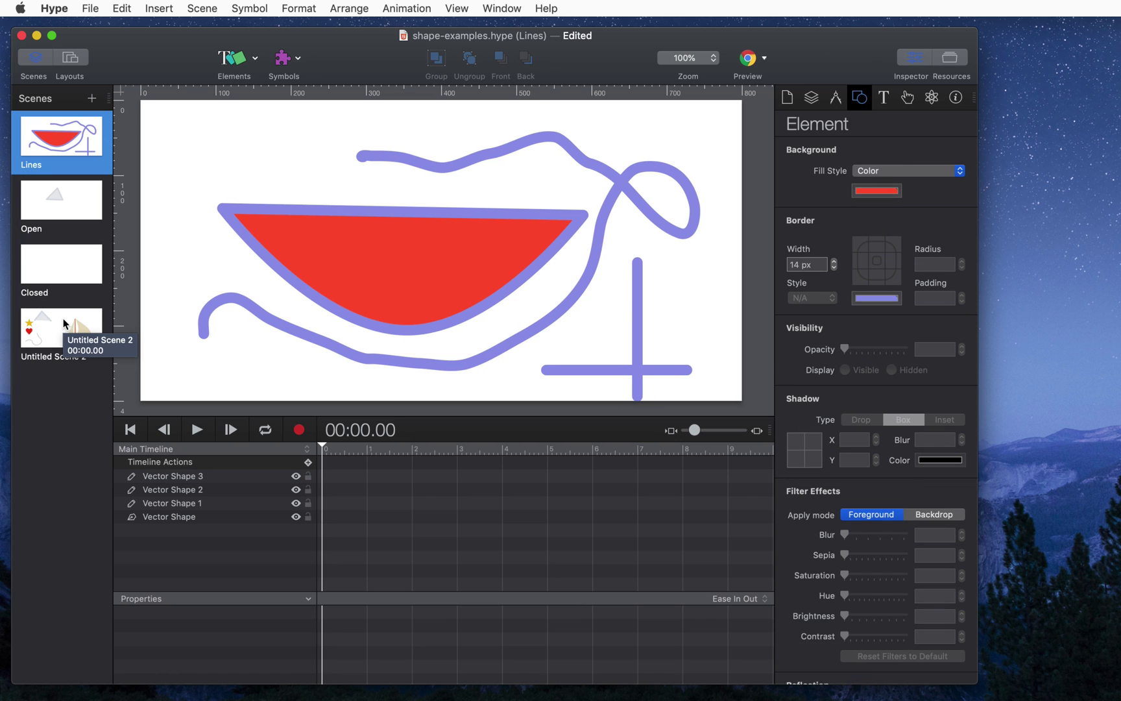
Insert a polygon into the Closed scene.
click(63, 272)
click(239, 56)
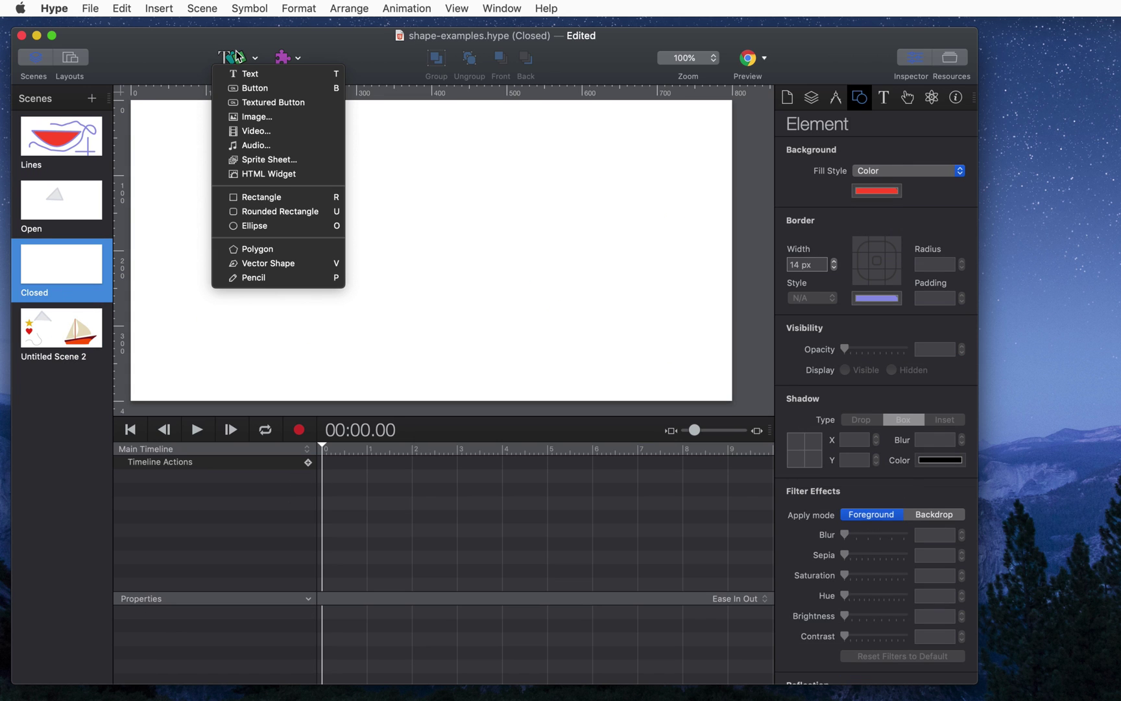
click(299, 253)
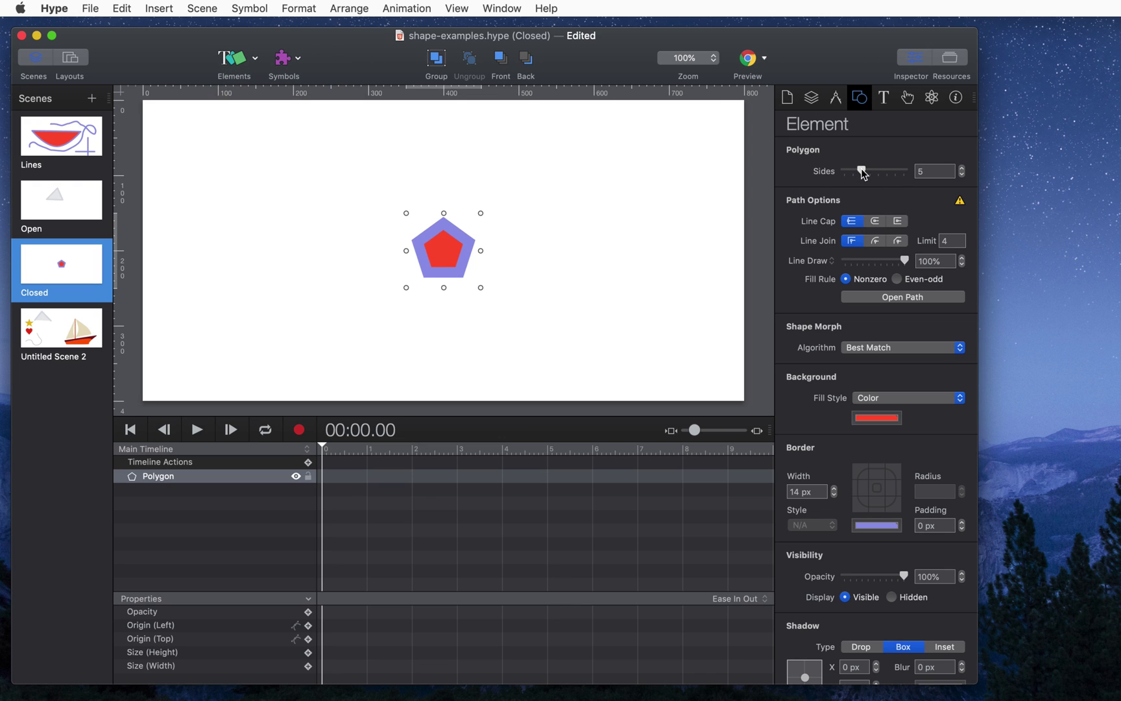
Raise the polygon's sides to 99 so it looks nearly circular.
drag(863, 170, 905, 173)
double_click(927, 171)
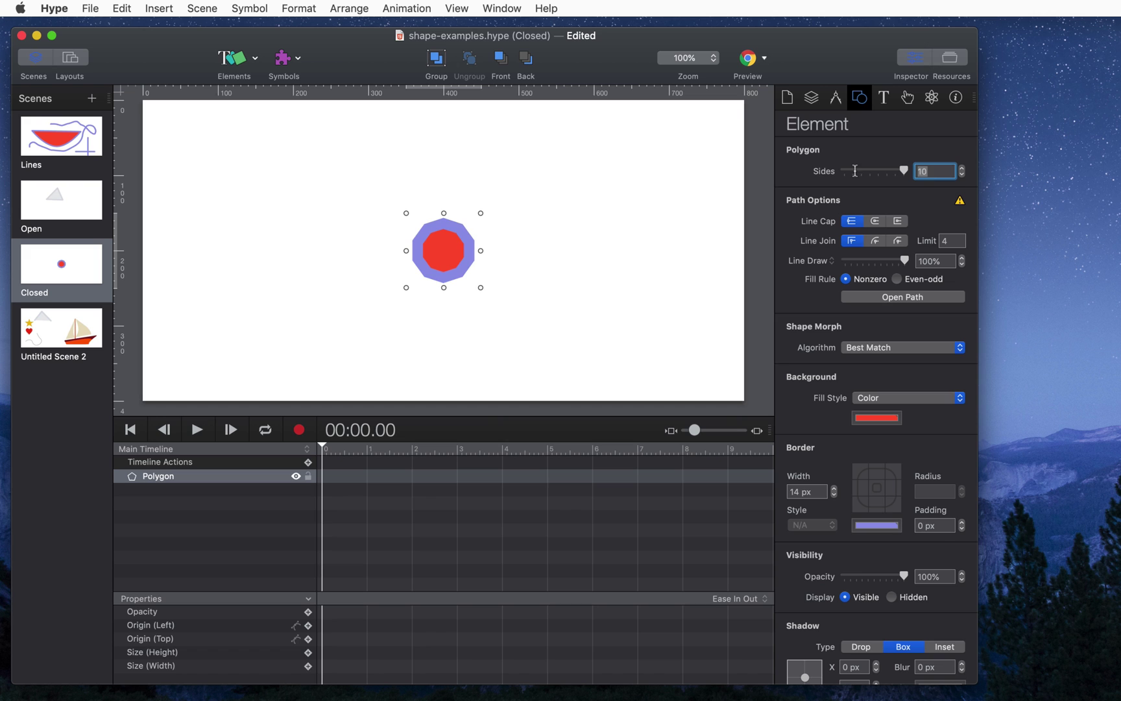
text(99)
key(Return)
click(334, 170)
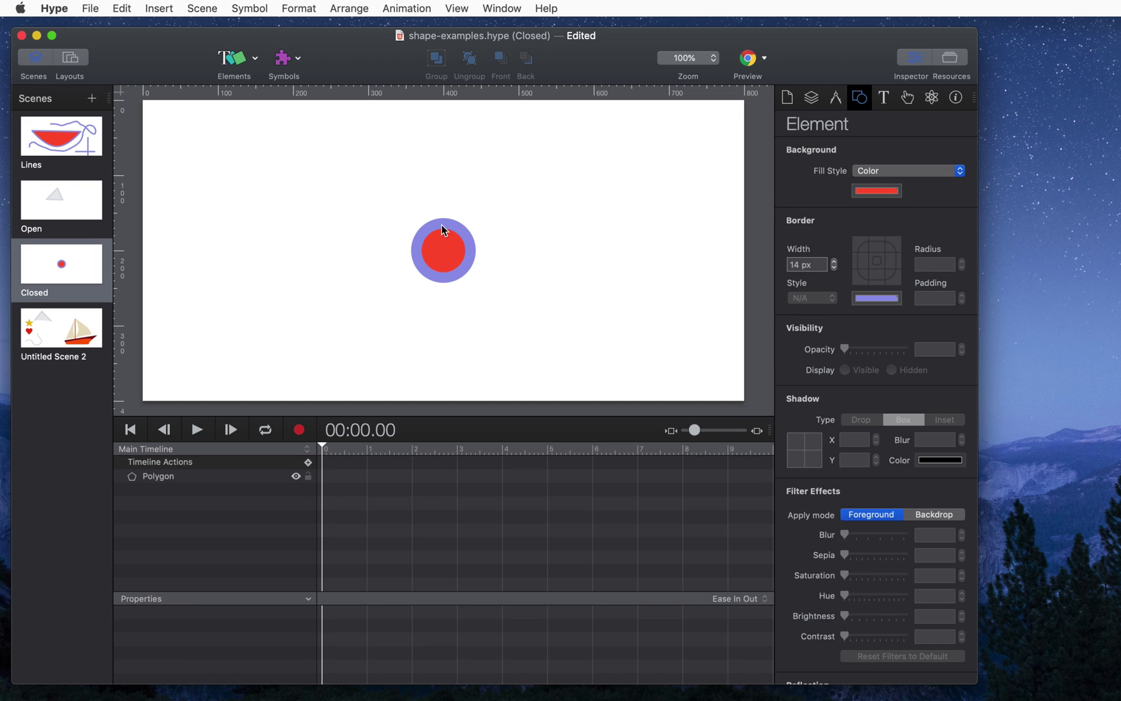
click(441, 226)
click(297, 197)
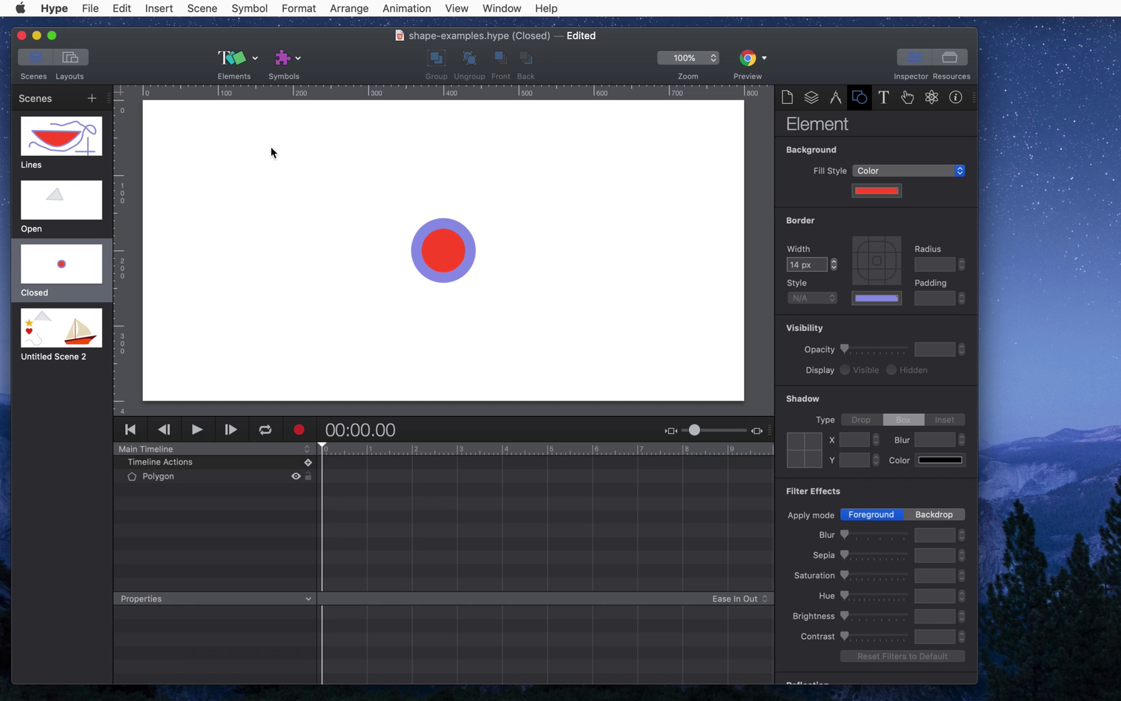
Insert an ellipse and move it to the stage's upper left.
click(231, 59)
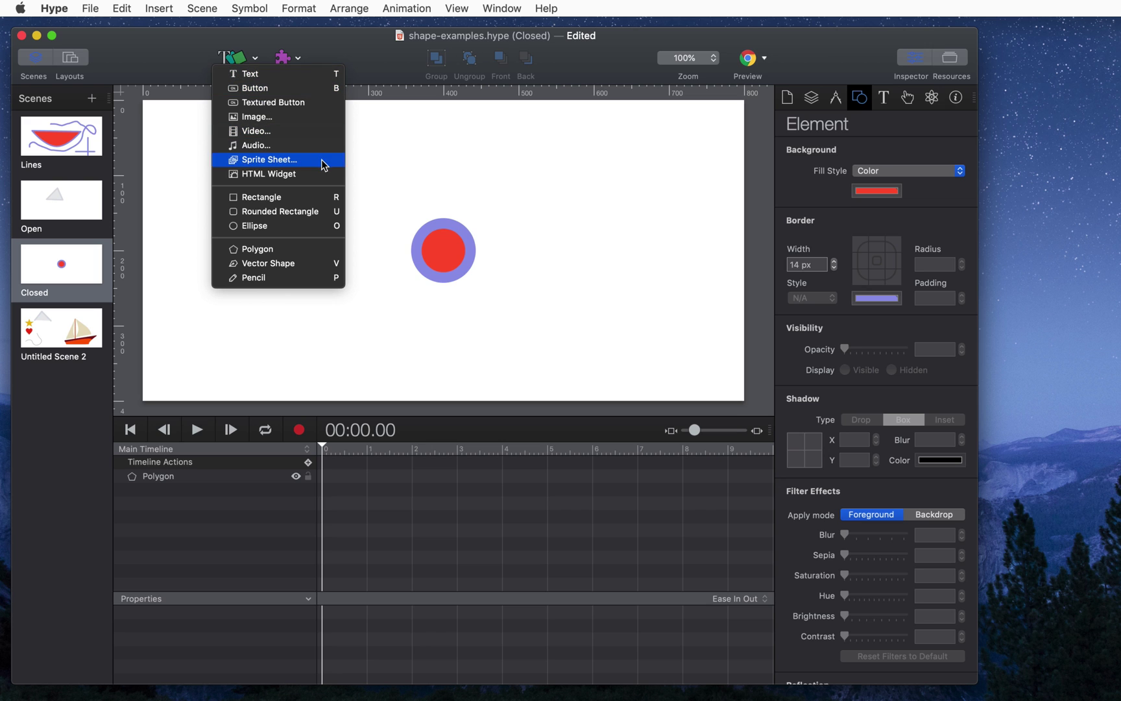
click(312, 225)
click(392, 233)
drag(413, 232, 227, 176)
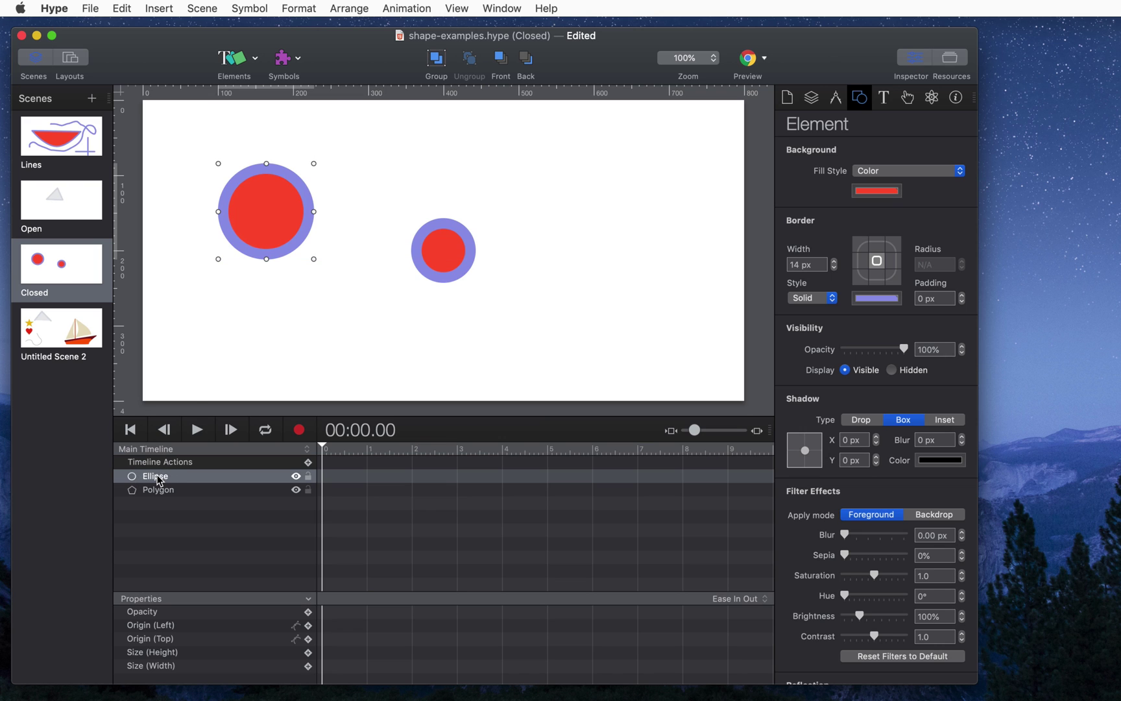
Convert the ellipse into a vector shape.
click(161, 476)
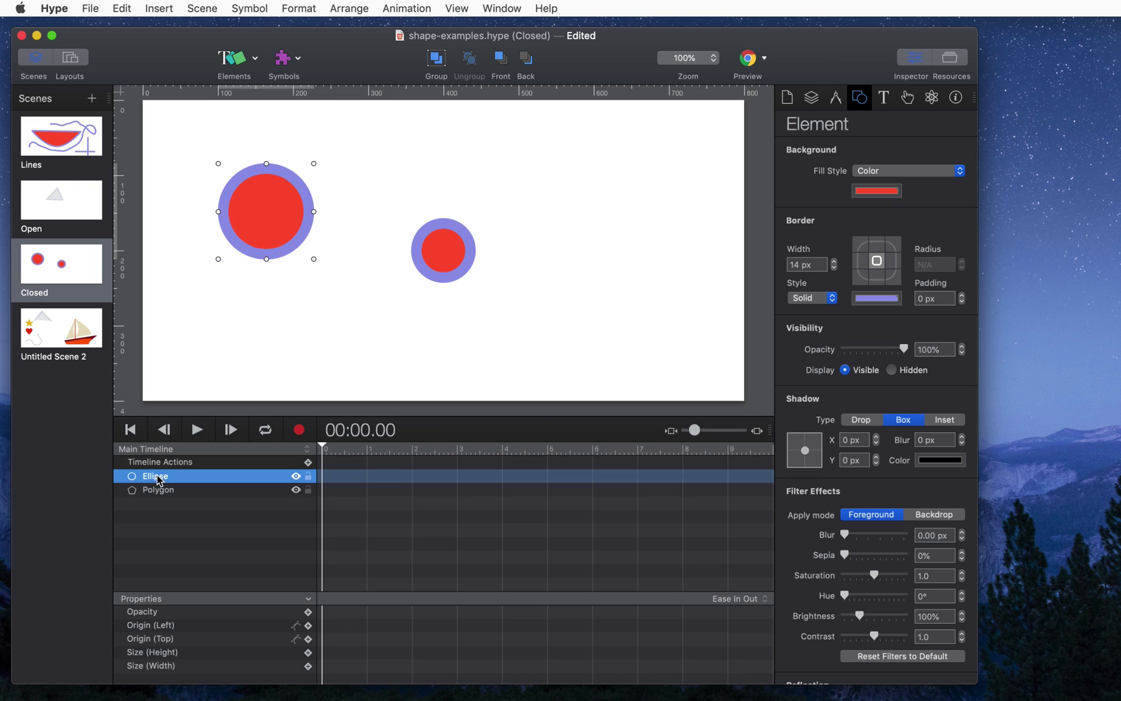
right_click(231, 242)
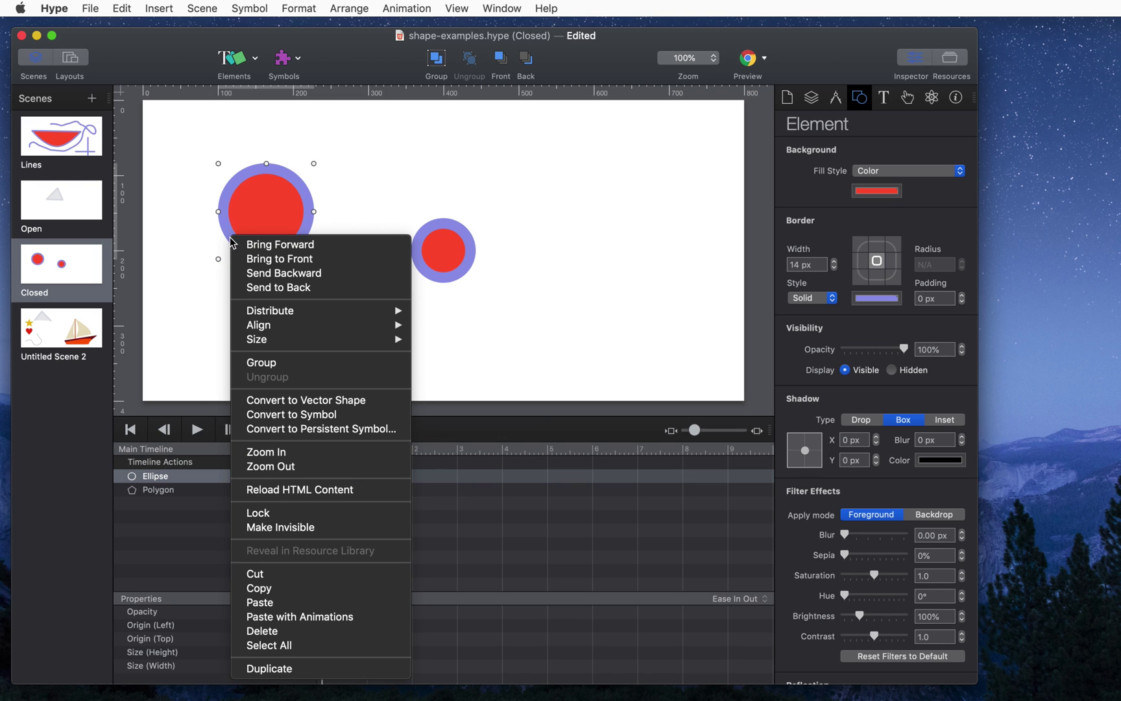
click(331, 401)
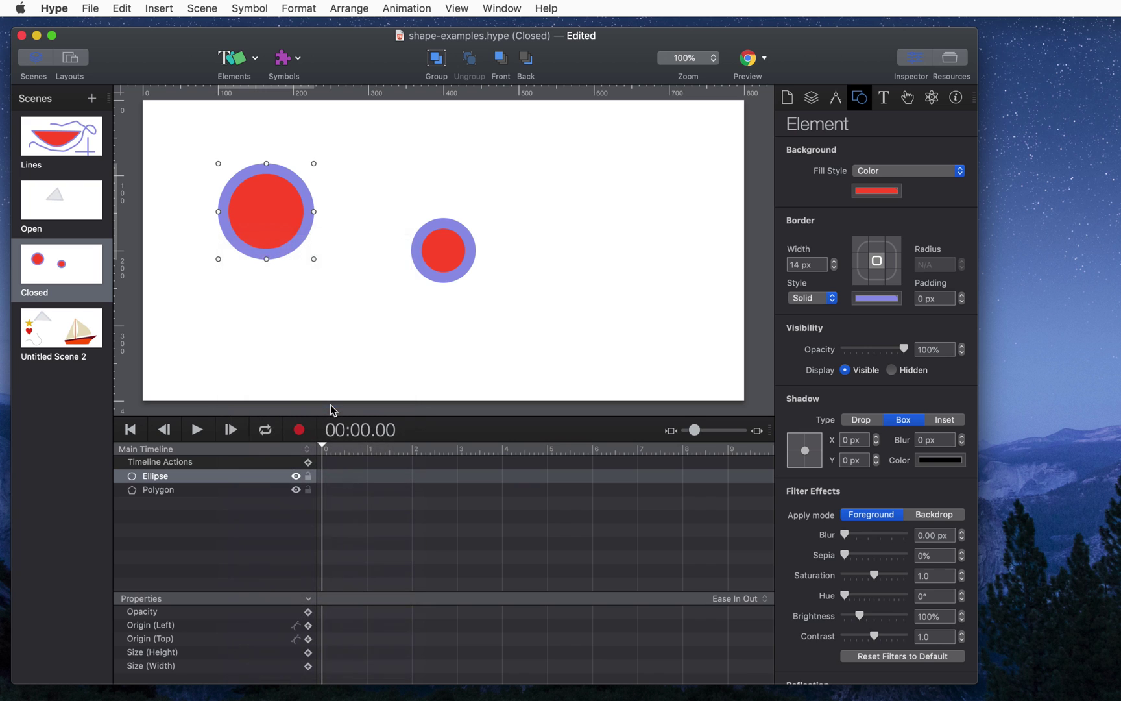
Drag the circle's top anchor handle outward to form a teardrop point.
click(266, 253)
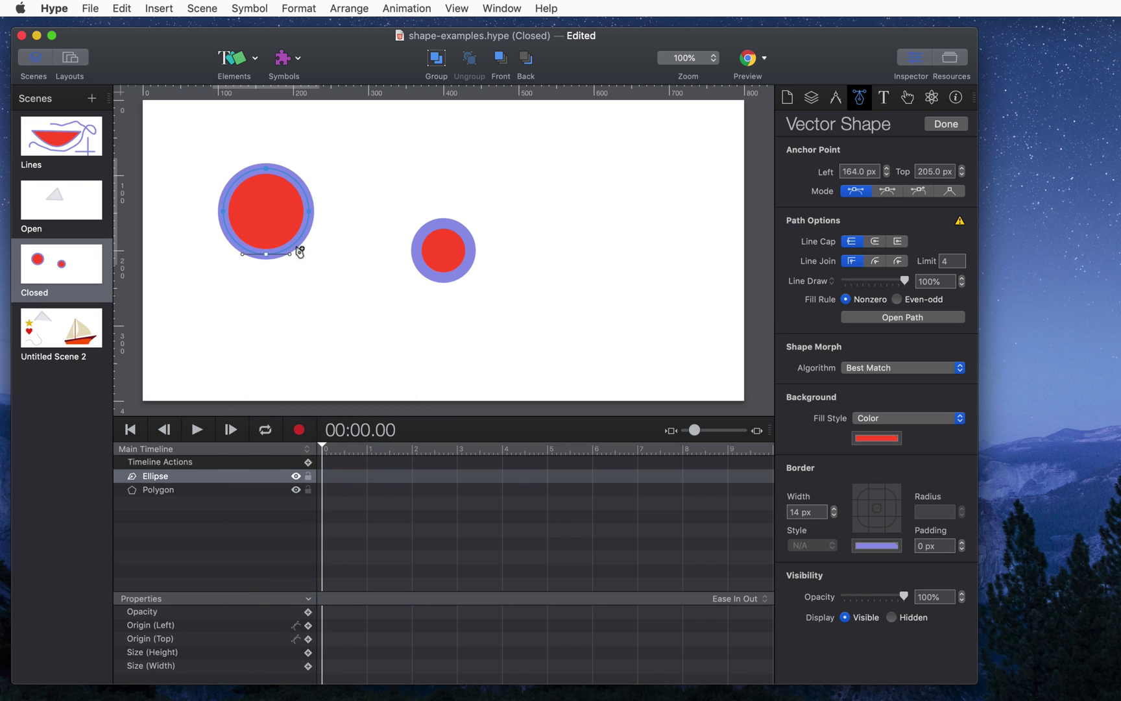
click(266, 168)
drag(291, 171, 328, 126)
click(237, 66)
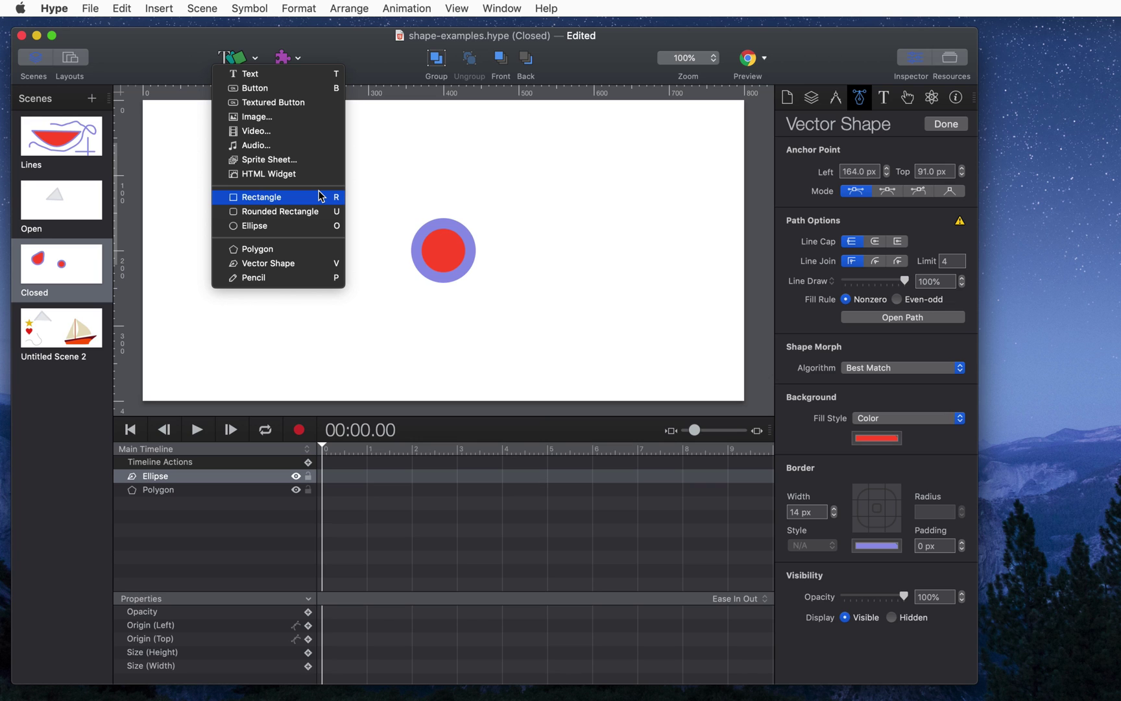
click(429, 163)
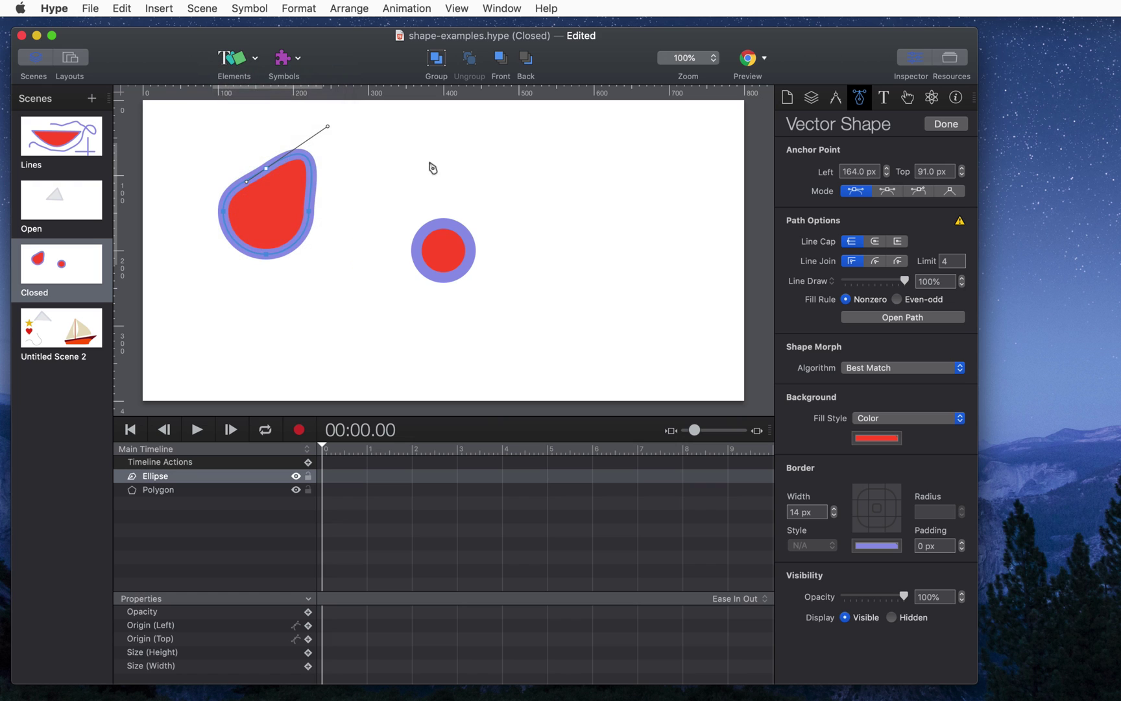
click(352, 251)
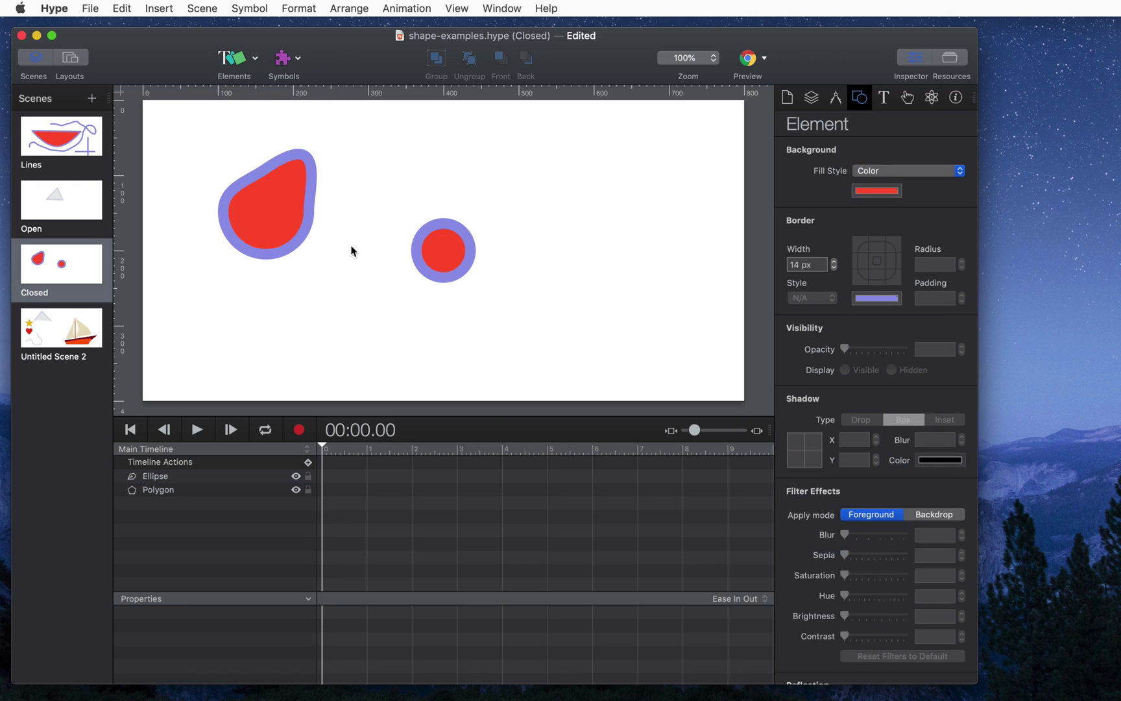